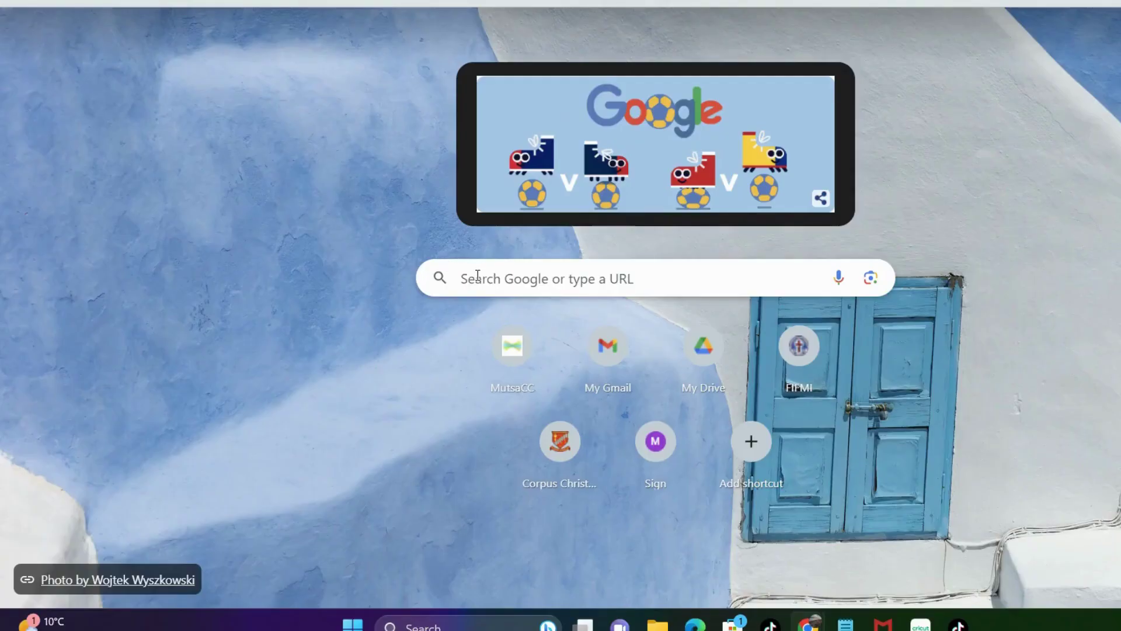
# Step: Rerun the recent 'cricut machine' search and scroll down to its People also ask questions
pyautogui.click(481, 276)
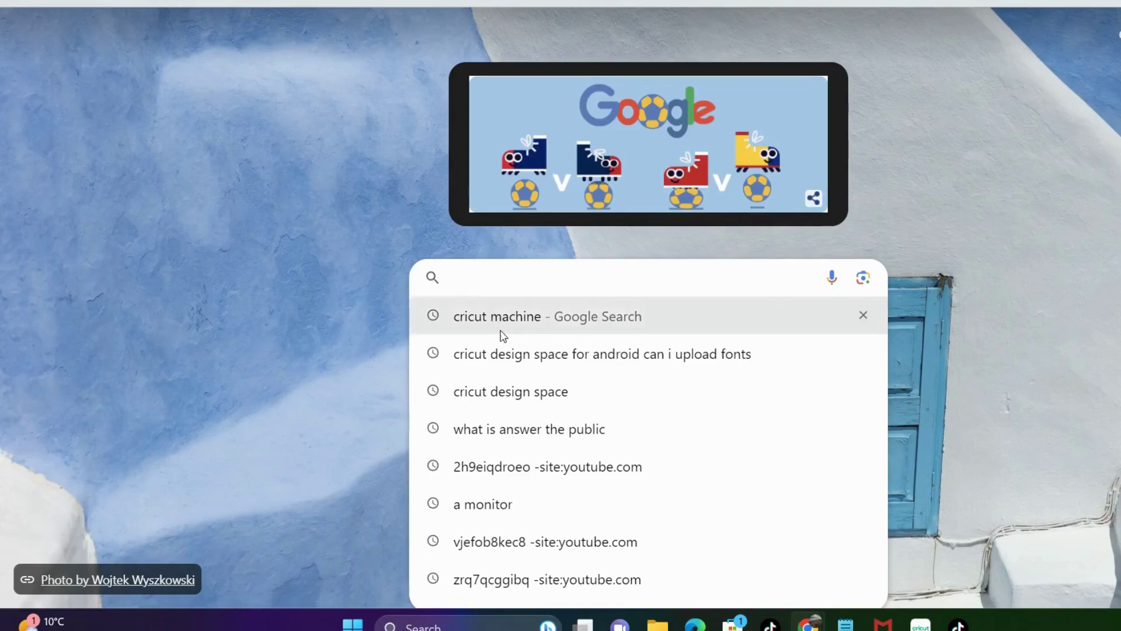
pyautogui.click(514, 319)
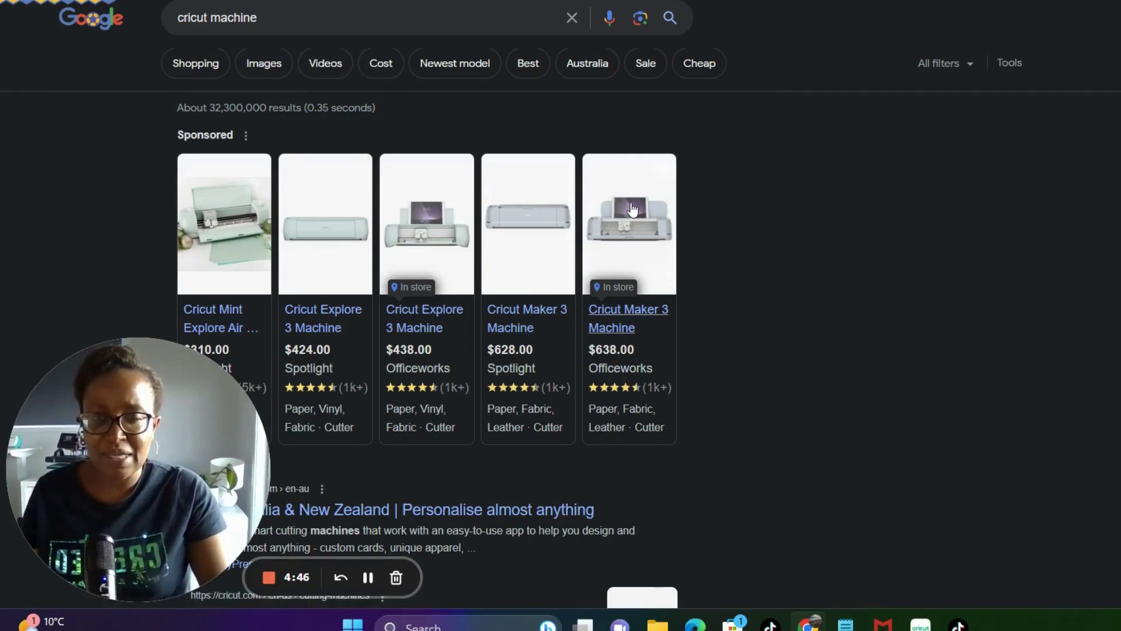
pyautogui.scroll(-8, 427, 335)
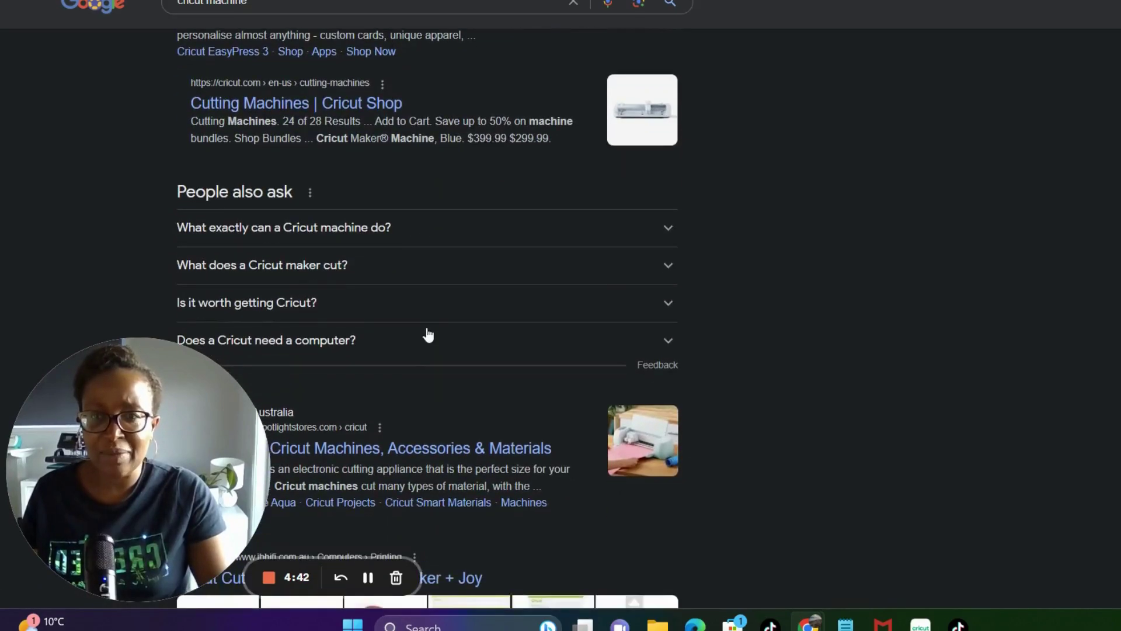
pyautogui.scroll(-1, 427, 334)
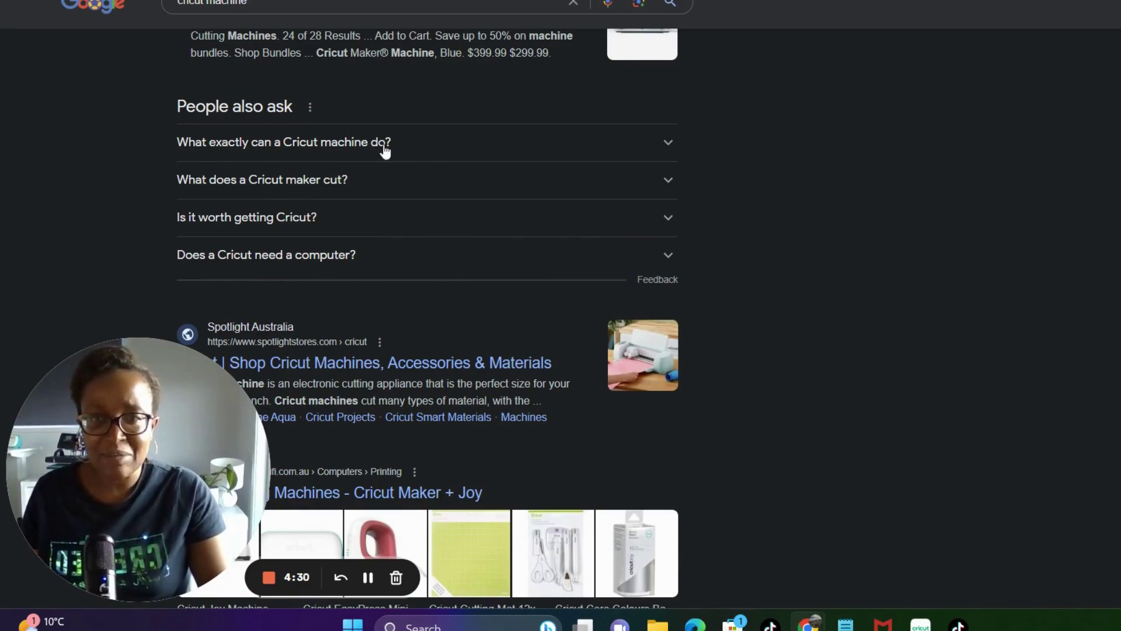
# Step: Expand 'What exactly can a Cricut machine do?' for its video answer and browse the other questions
pyautogui.click(668, 146)
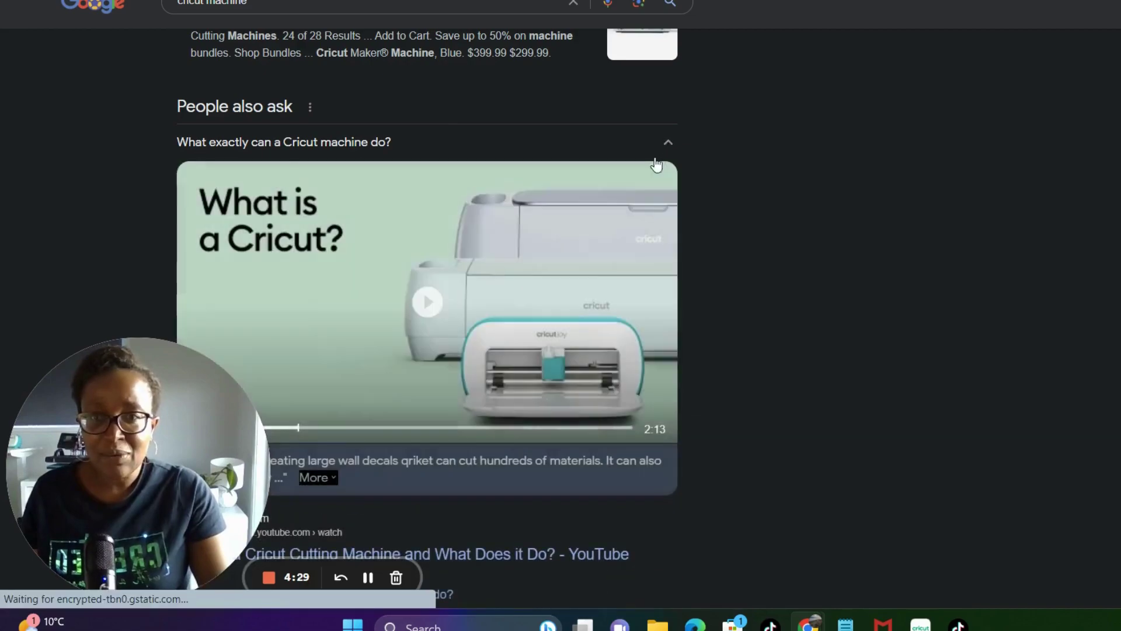
pyautogui.scroll(-7, 548, 374)
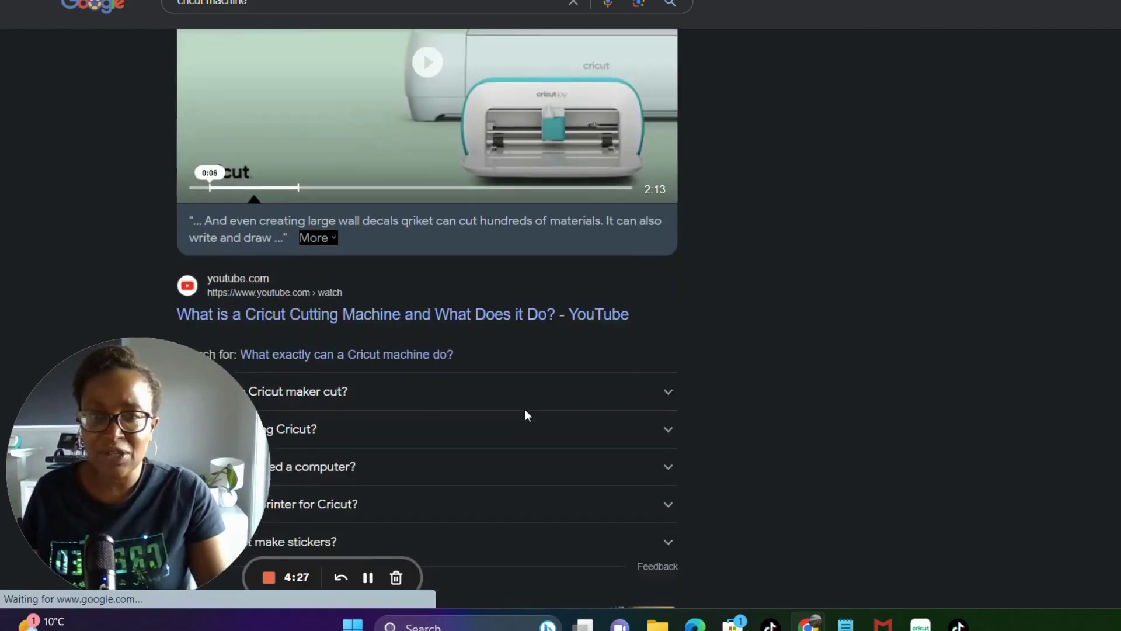
pyautogui.scroll(7, 480, 290)
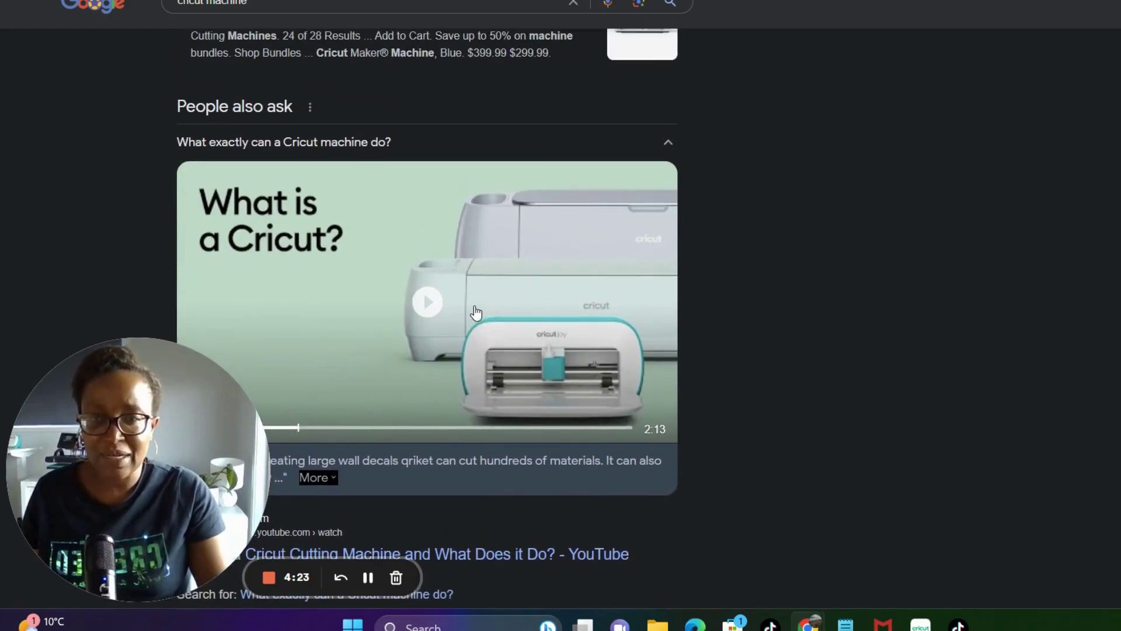
pyautogui.scroll(-7, 476, 313)
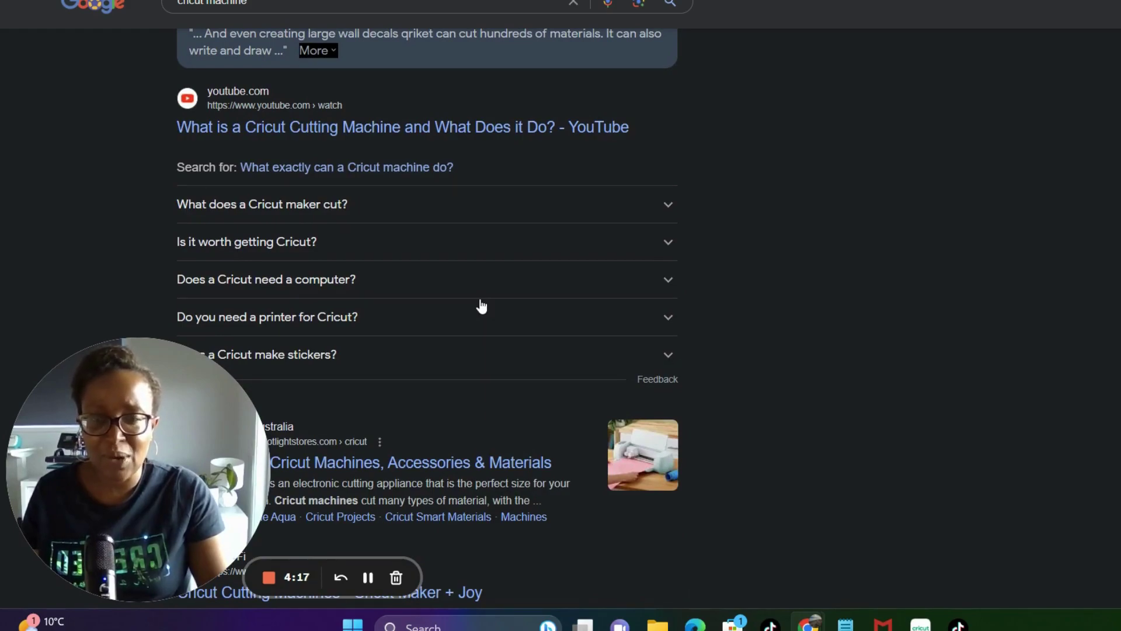
pyautogui.scroll(4, 479, 302)
pyautogui.scroll(6, 478, 306)
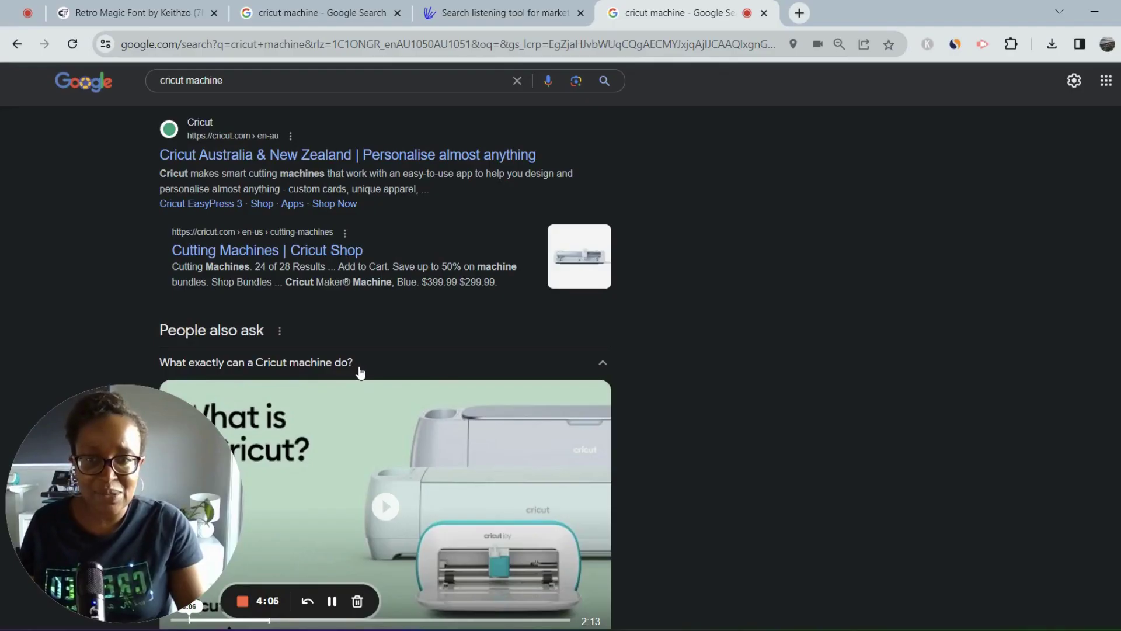
pyautogui.scroll(-8, 361, 372)
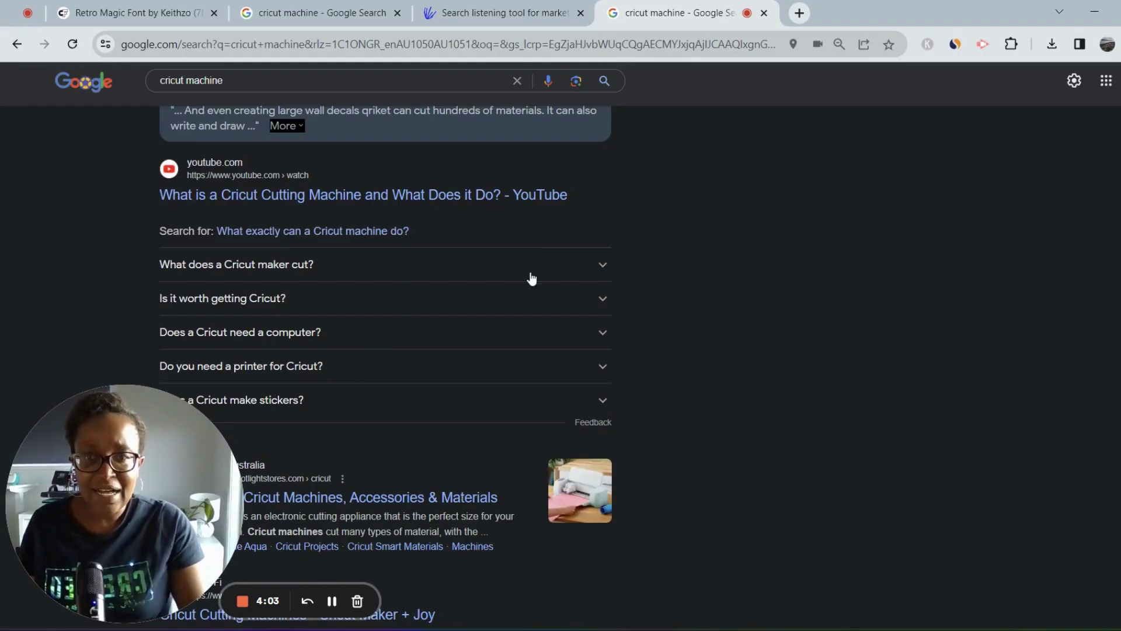
# Step: Expand the answers to 'What does a Cricut maker cut?' and 'Does a Cricut make stickers?'
pyautogui.click(603, 268)
pyautogui.scroll(-9, 544, 377)
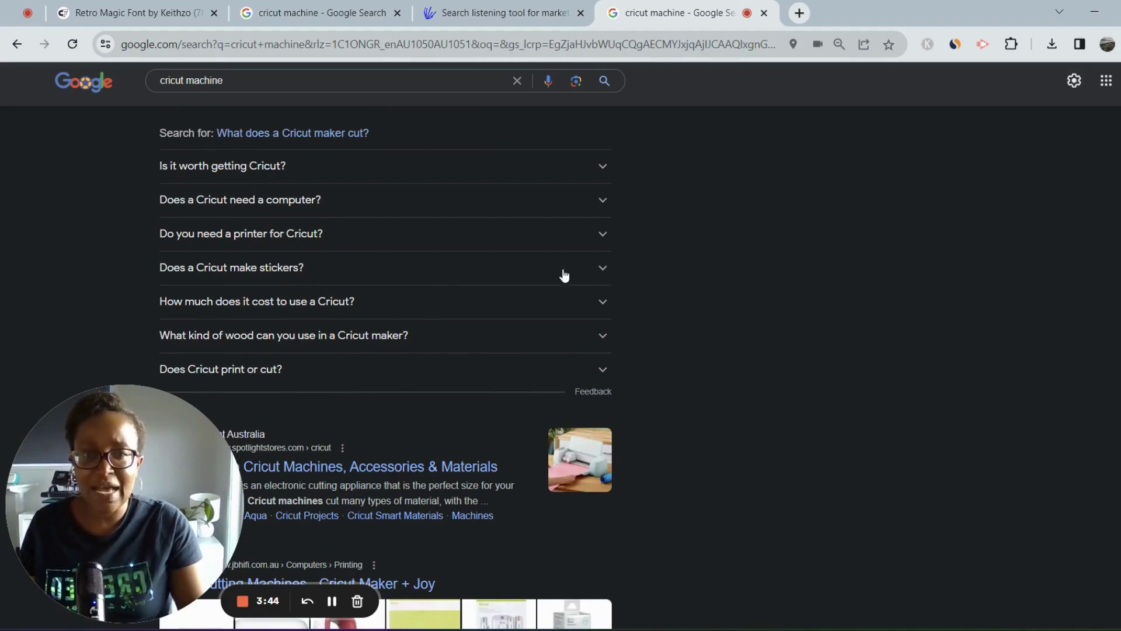
pyautogui.click(602, 267)
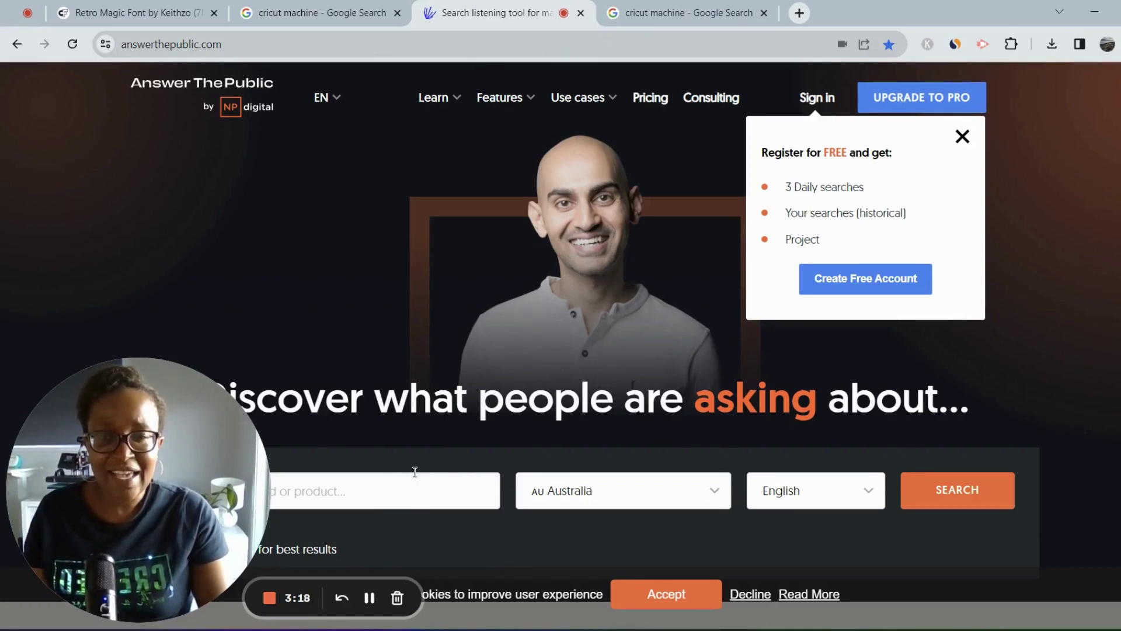
# Step: Search AnswerThePublic for 'Cricut' questions with the country set to United States
pyautogui.scroll(-1, 525, 355)
pyautogui.scroll(-2, 524, 361)
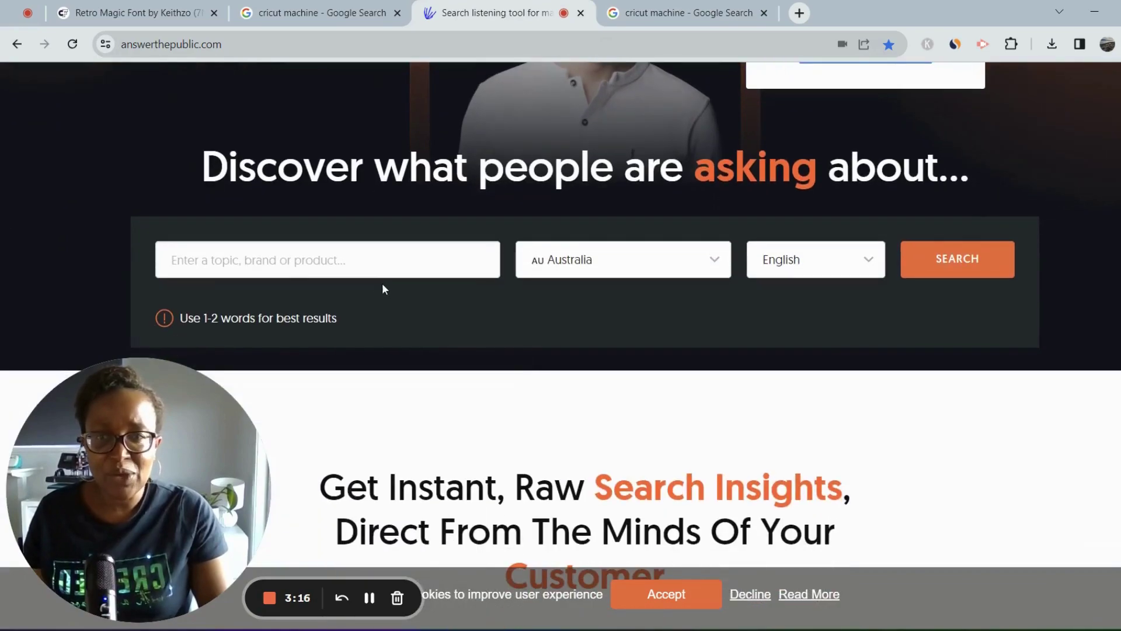
pyautogui.click(367, 262)
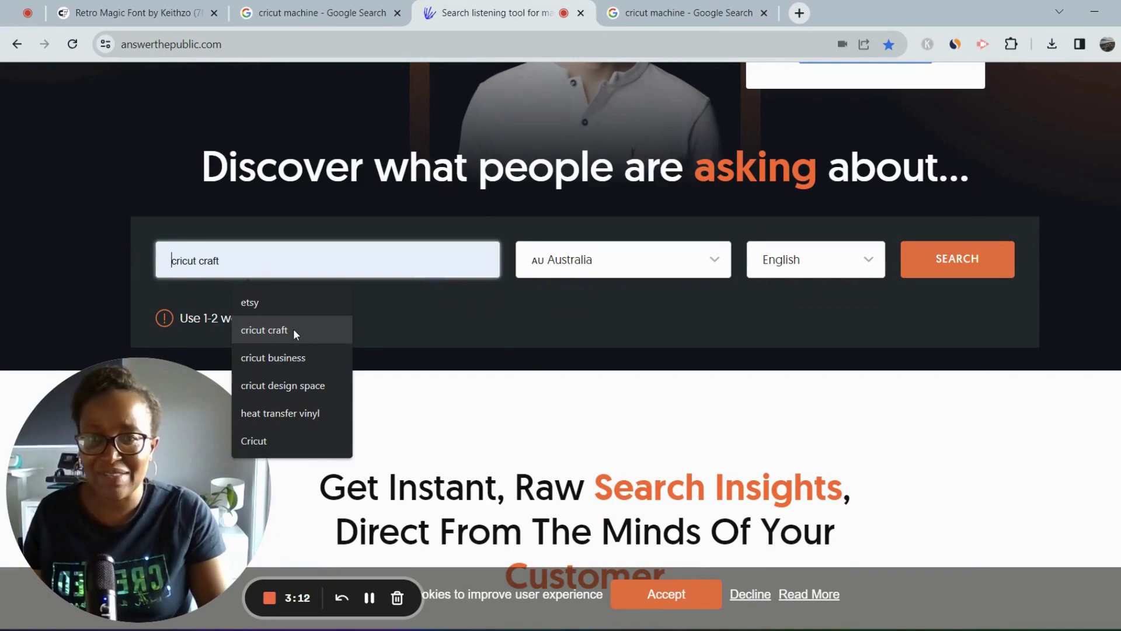
pyautogui.click(288, 443)
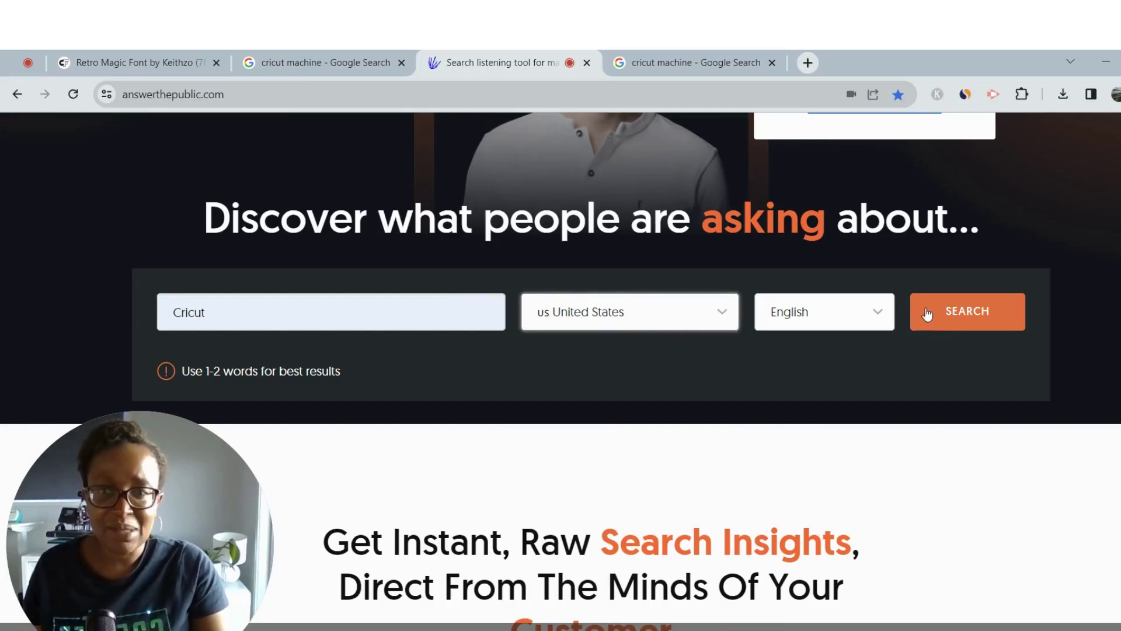
pyautogui.click(964, 316)
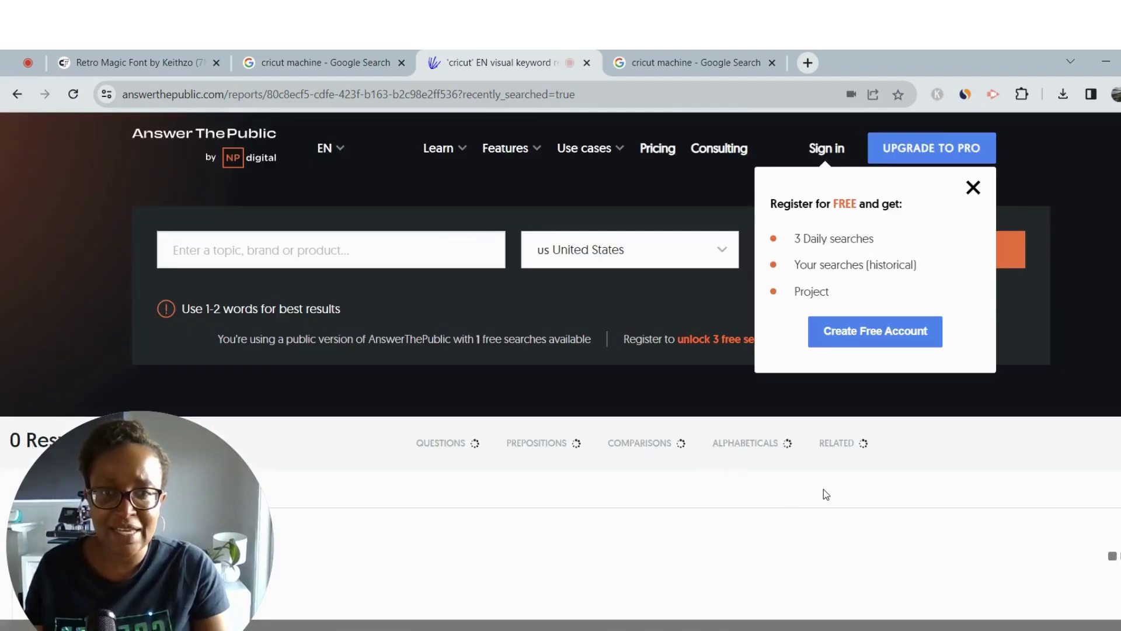
pyautogui.scroll(-1, 825, 489)
pyautogui.scroll(-2, 824, 489)
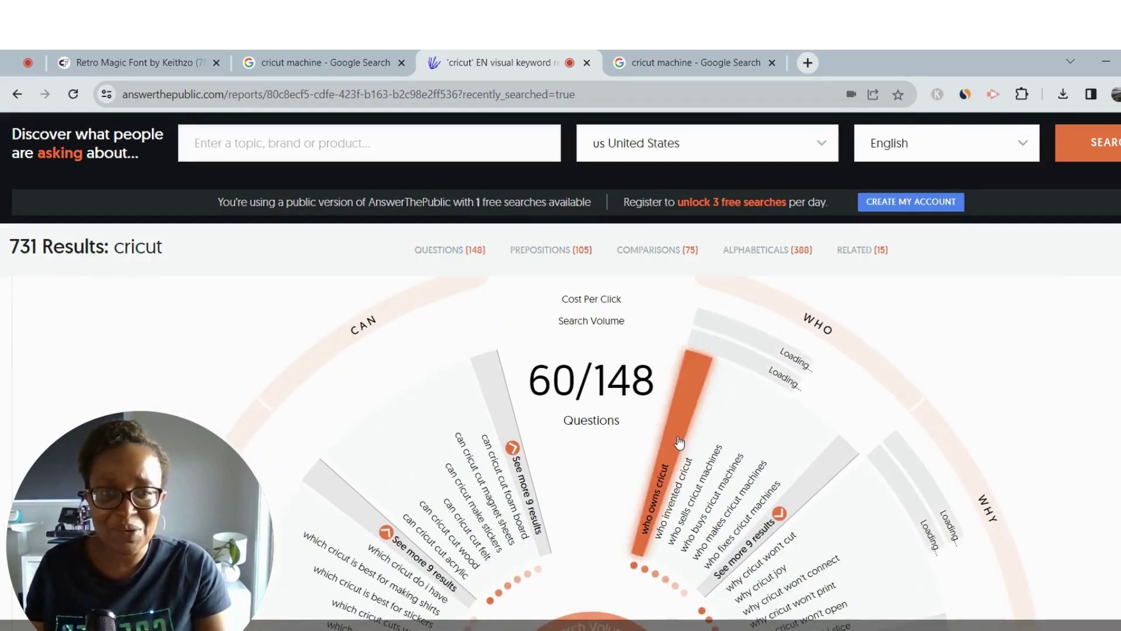
pyautogui.scroll(-1, 679, 442)
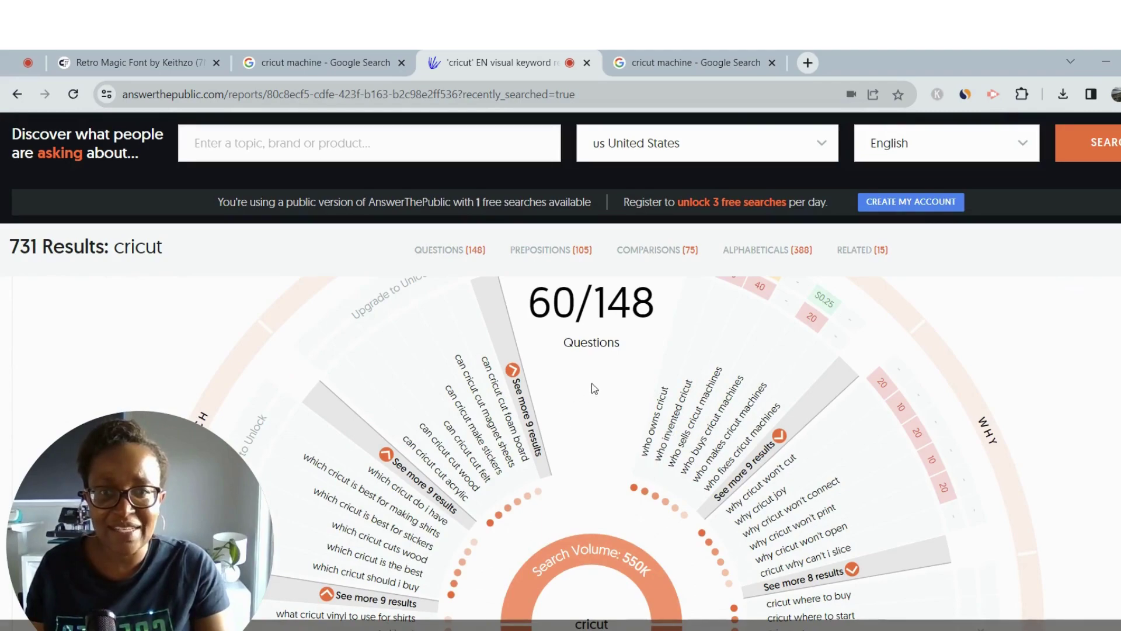
pyautogui.scroll(-1, 594, 389)
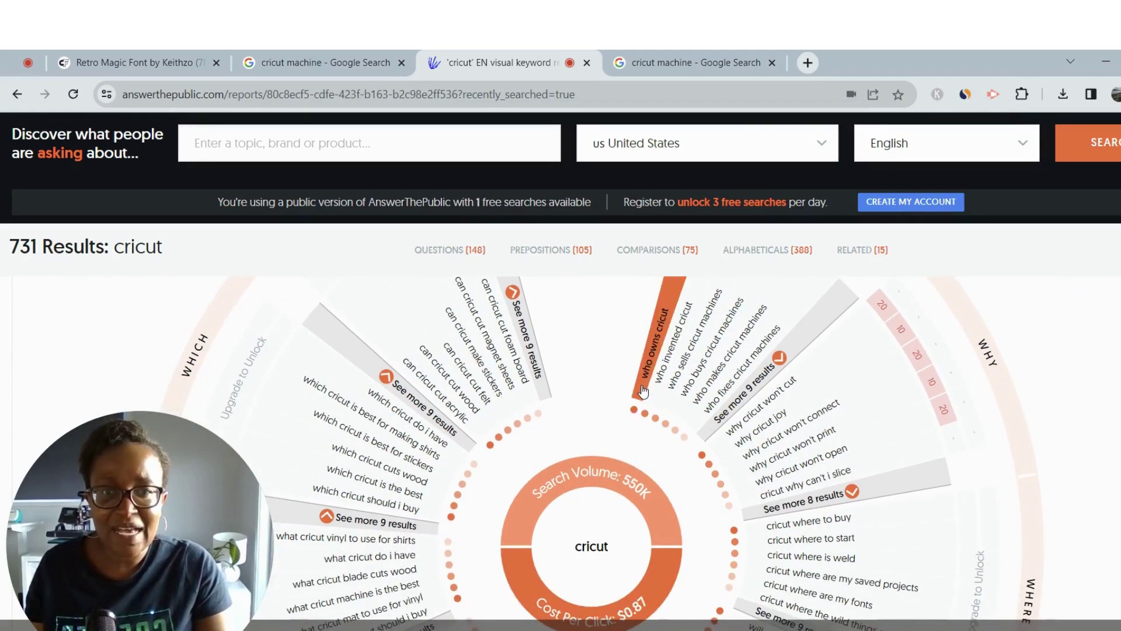
pyautogui.scroll(1, 645, 395)
pyautogui.scroll(1, 663, 409)
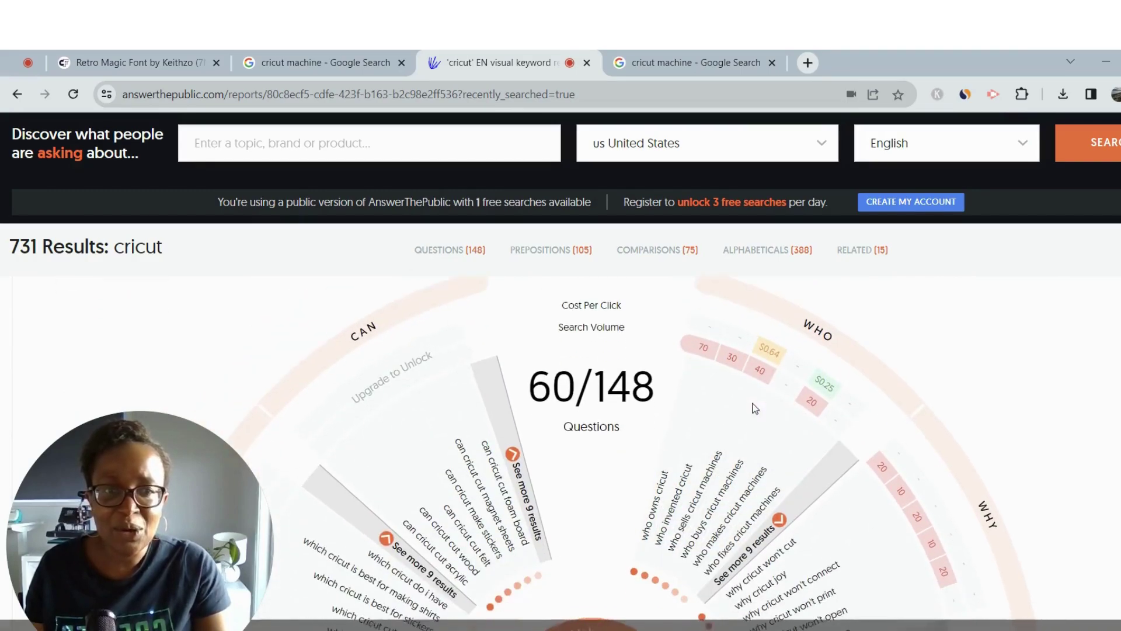
pyautogui.scroll(-3, 753, 412)
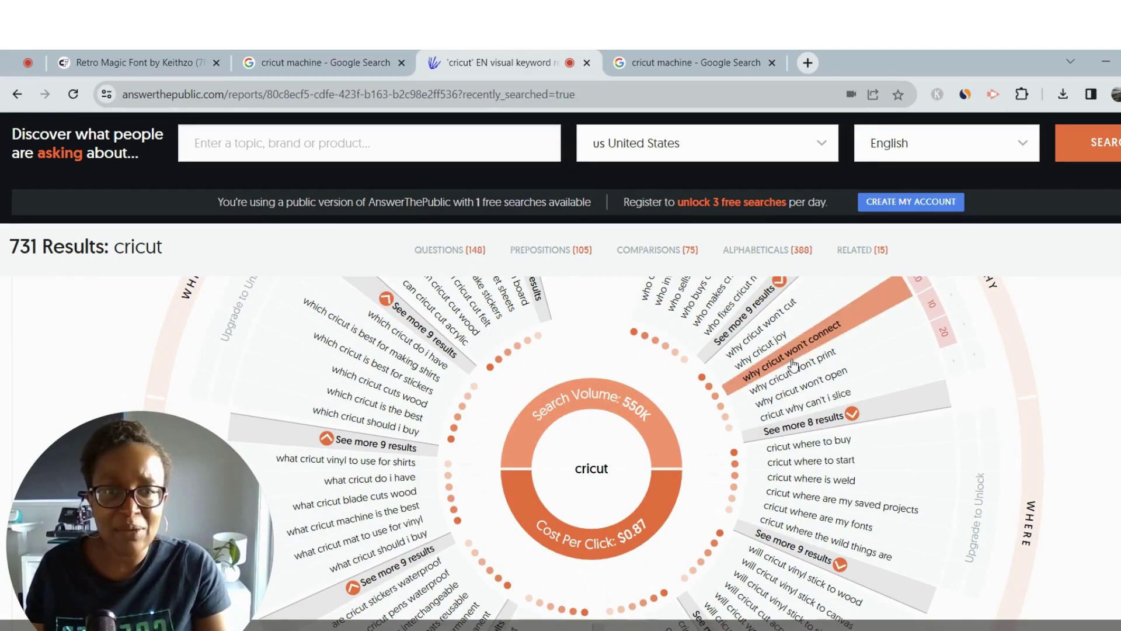
pyautogui.scroll(-2, 821, 338)
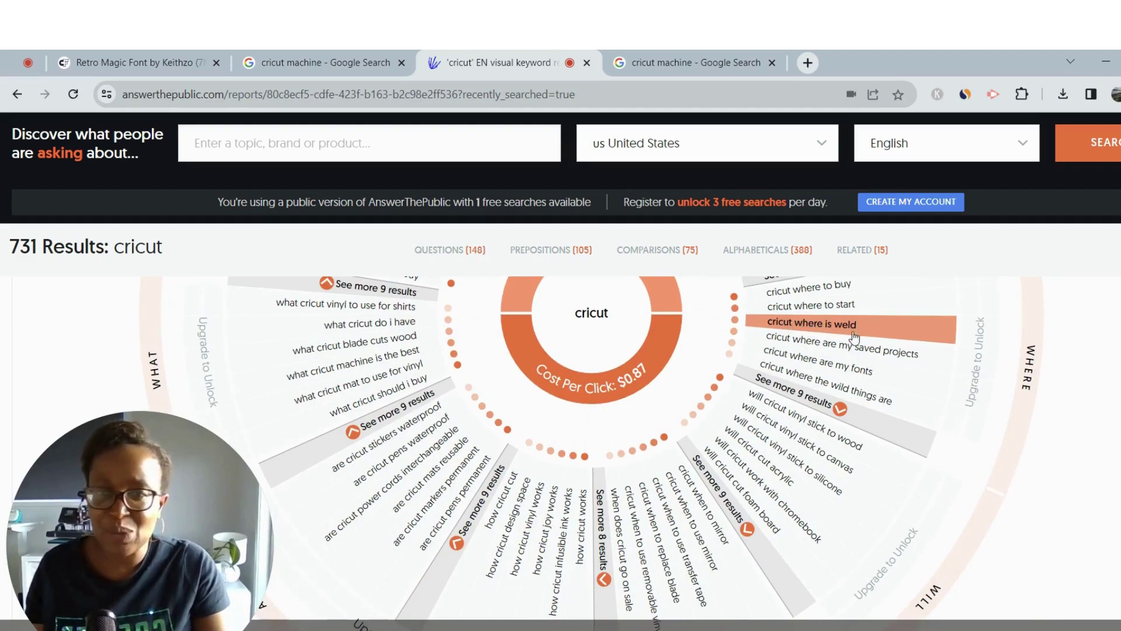
pyautogui.scroll(-1, 777, 471)
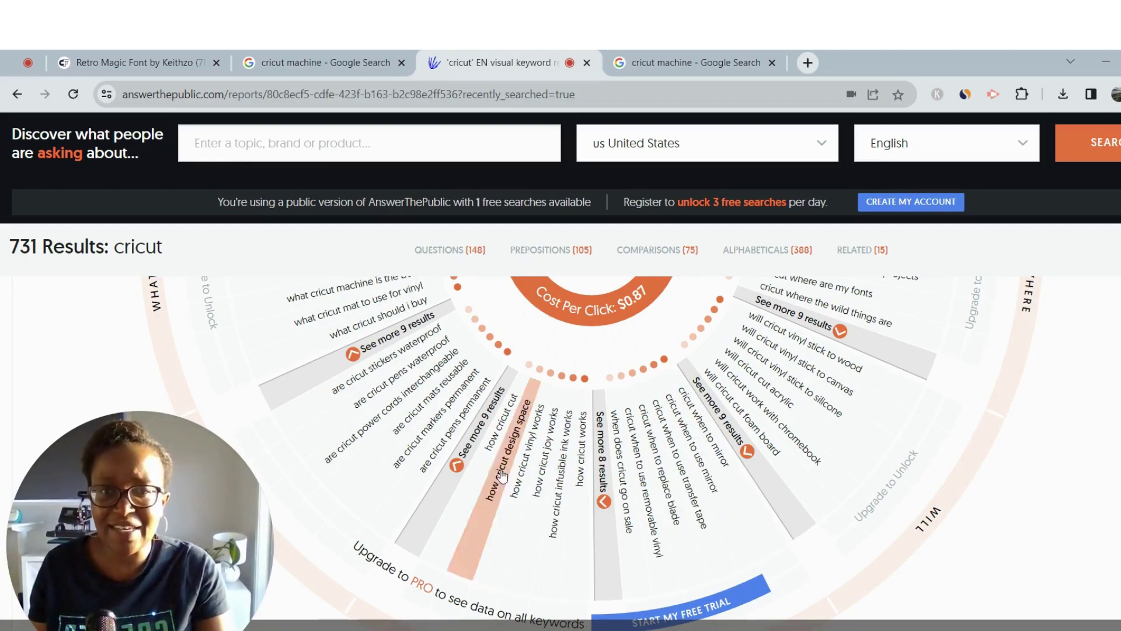
# Step: Scroll back up through the cricut question wheel to the Key Indicators legend
pyautogui.scroll(3, 471, 460)
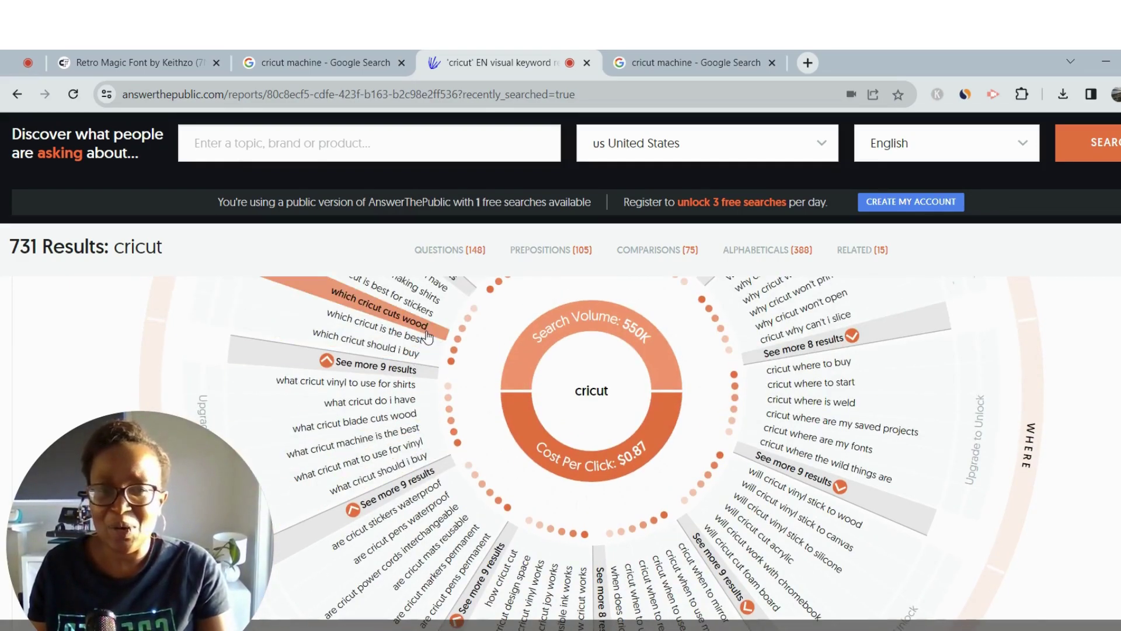
pyautogui.scroll(2, 435, 332)
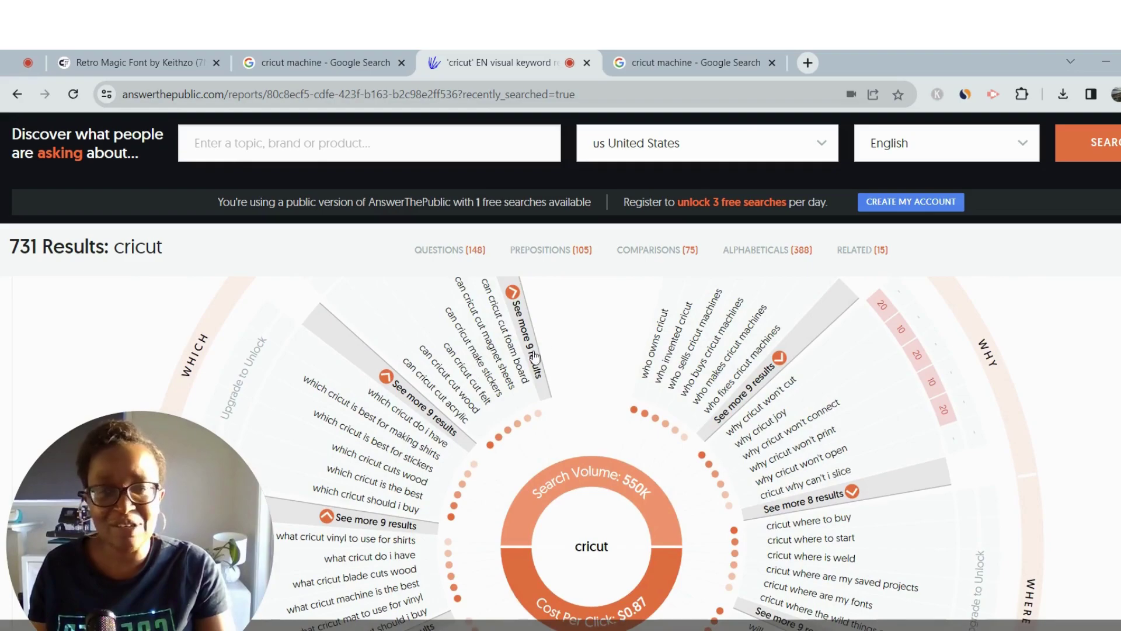
pyautogui.scroll(2, 617, 430)
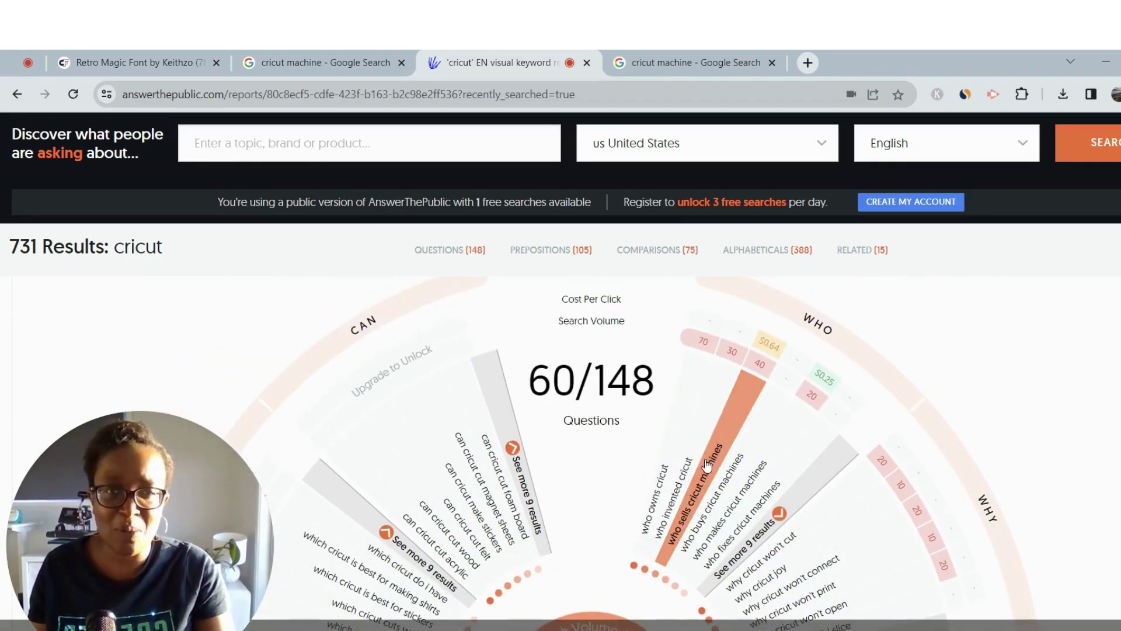
pyautogui.scroll(3, 709, 458)
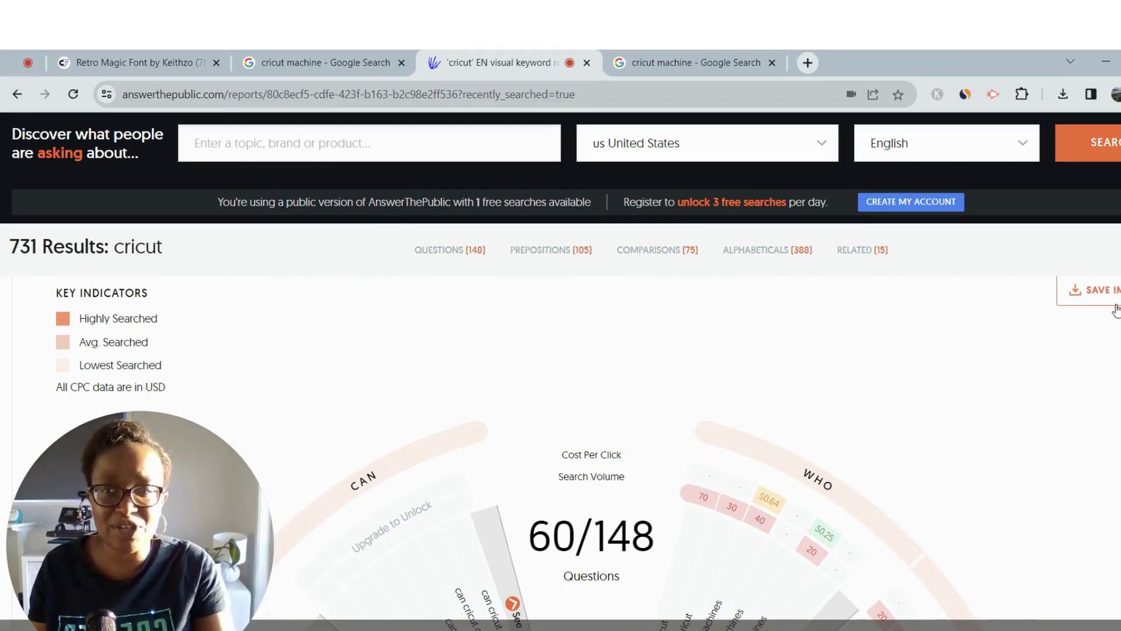
pyautogui.scroll(-4, 951, 399)
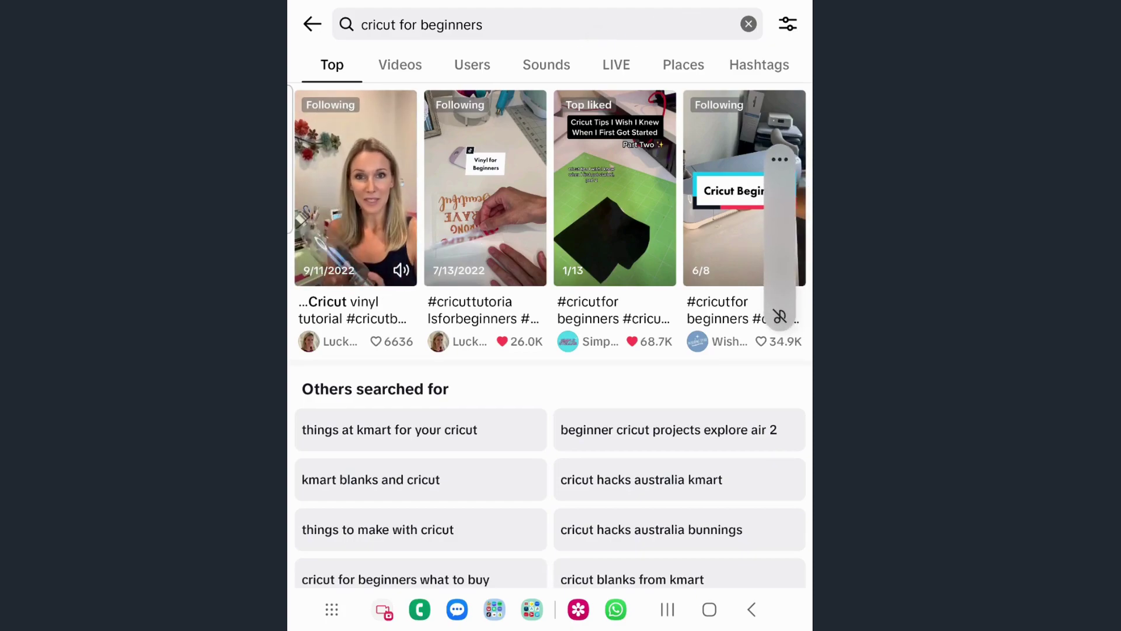
# Step: Sort the results by Like count, limit them to the last 3 months, and browse them
pyautogui.click(788, 24)
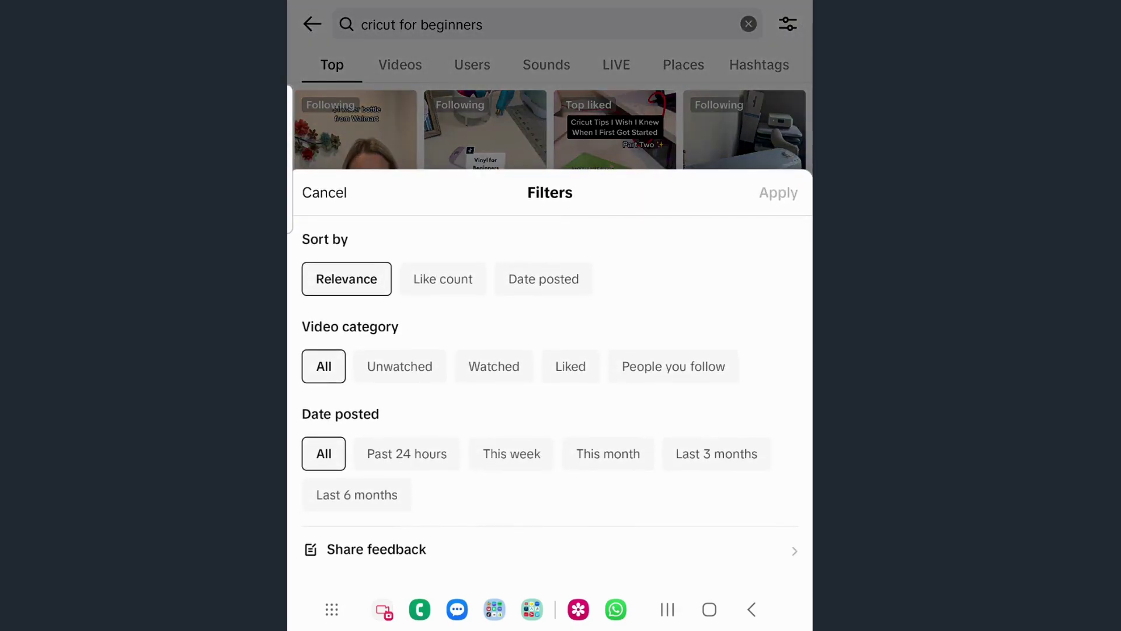
pyautogui.click(449, 282)
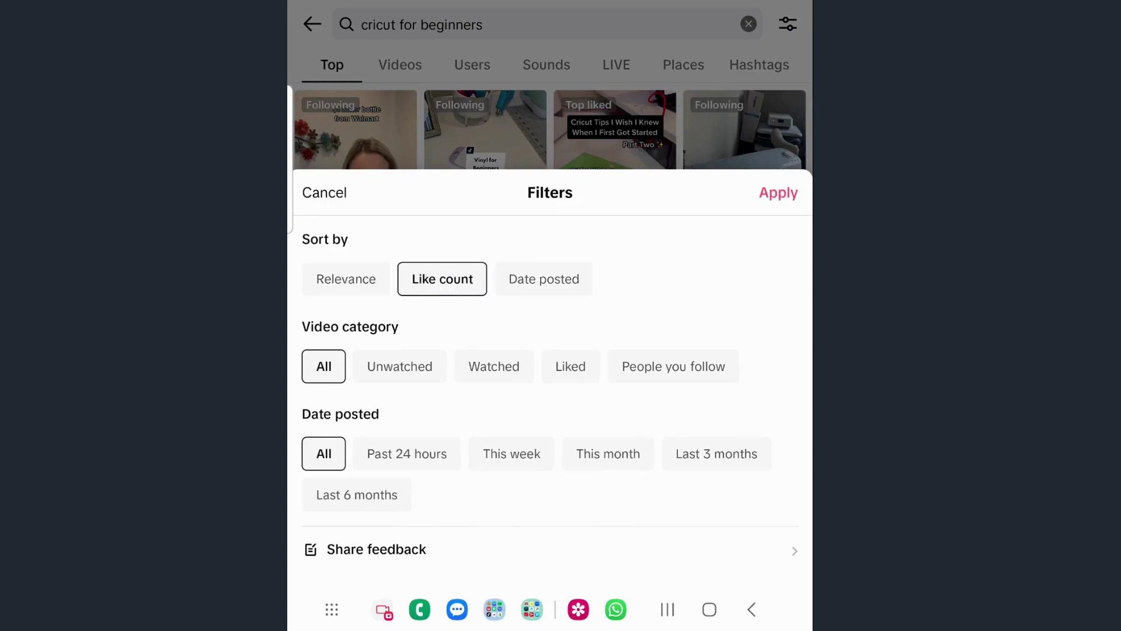
pyautogui.click(713, 453)
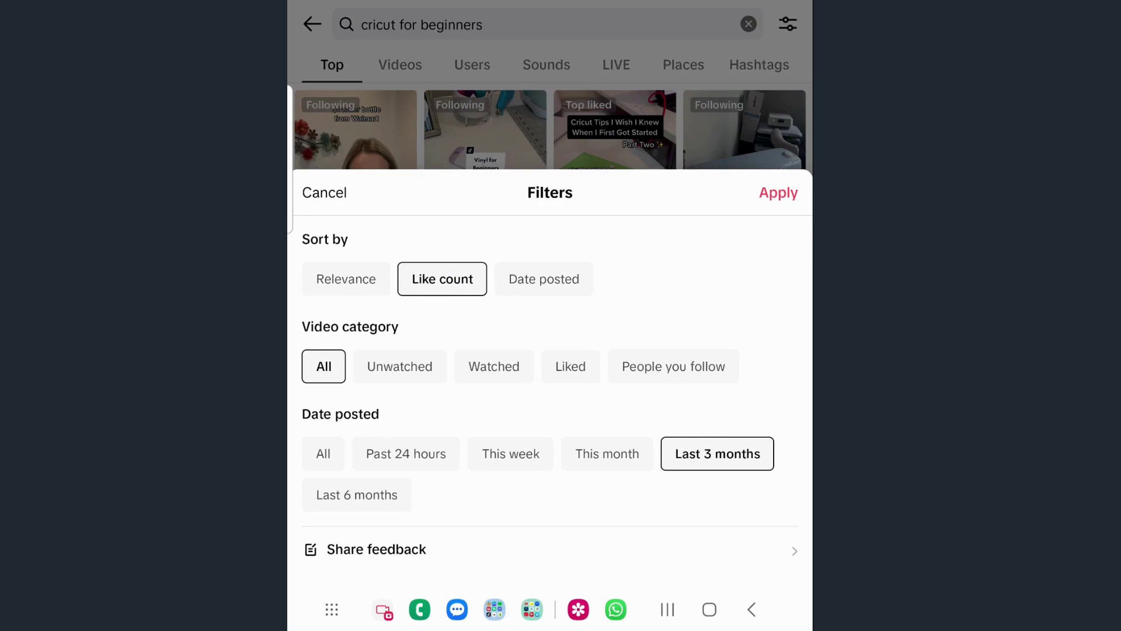
pyautogui.click(779, 193)
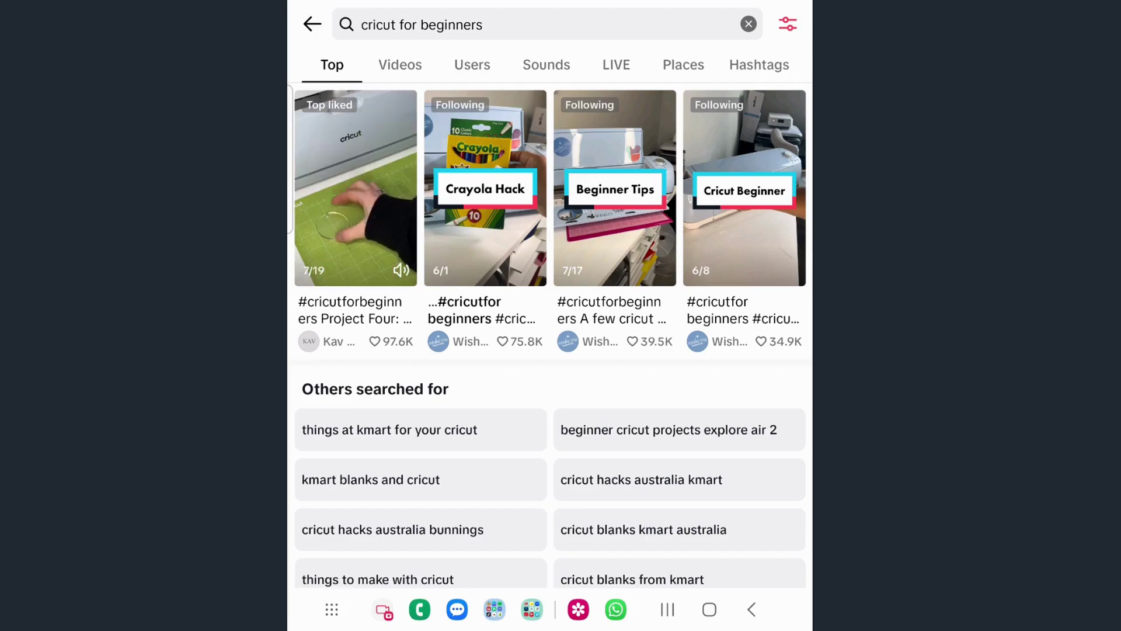
pyautogui.scroll(-10, 550, 338)
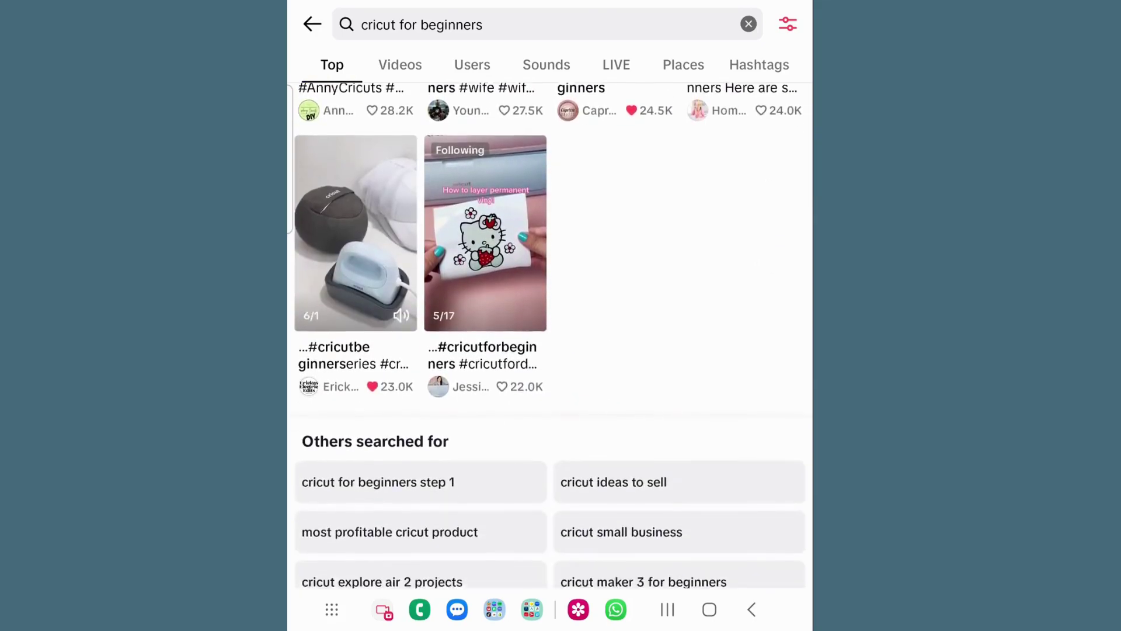
pyautogui.scroll(-9, 551, 339)
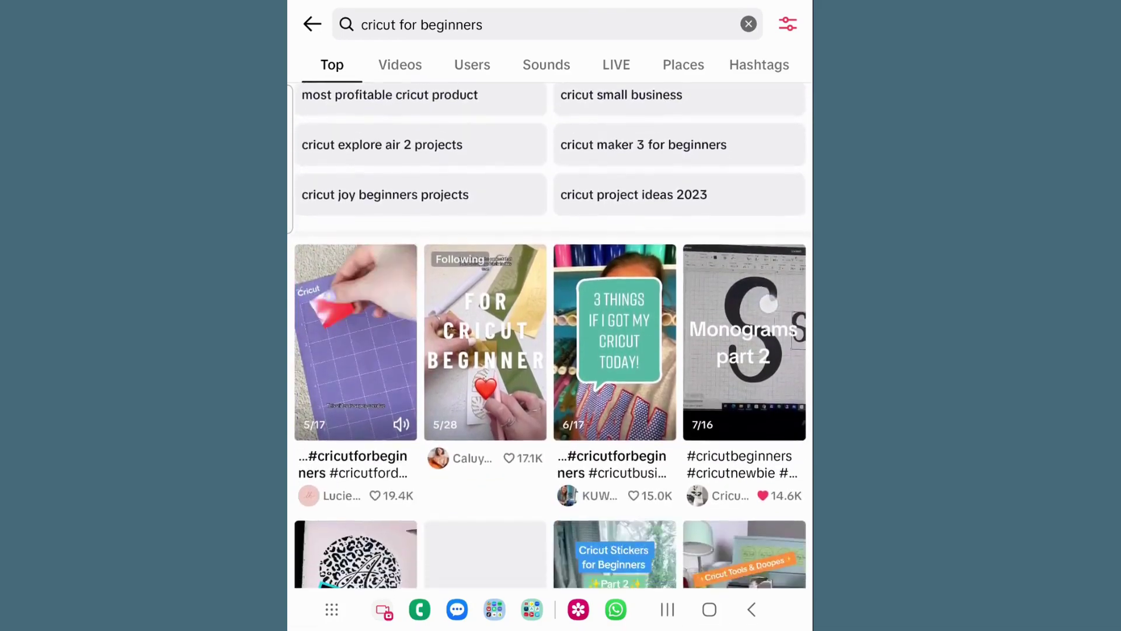
pyautogui.scroll(10, 551, 339)
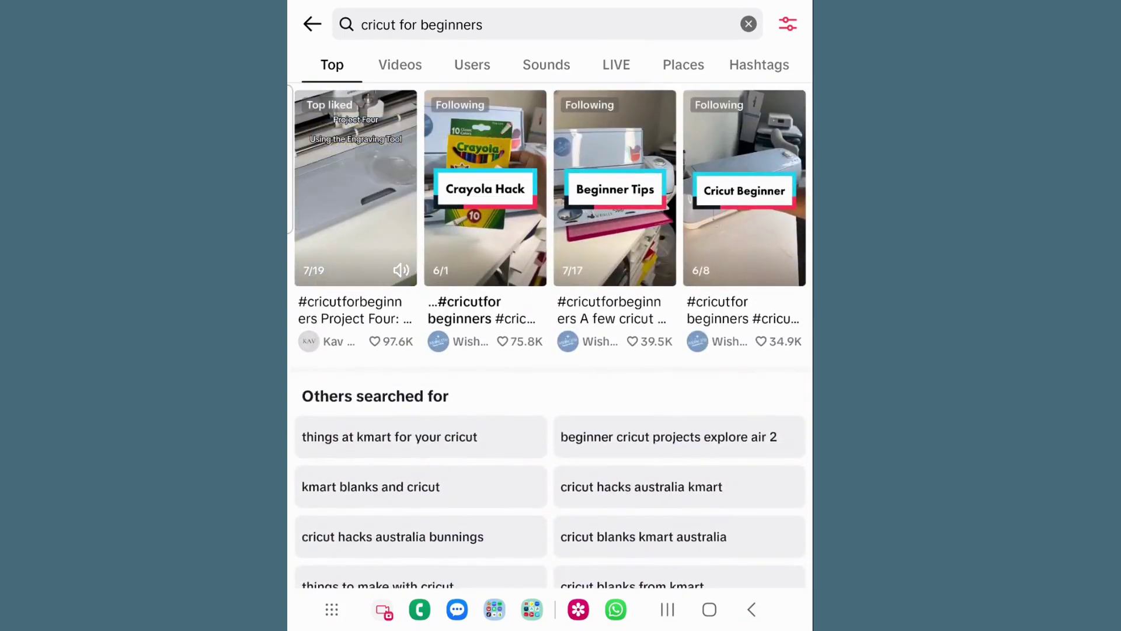